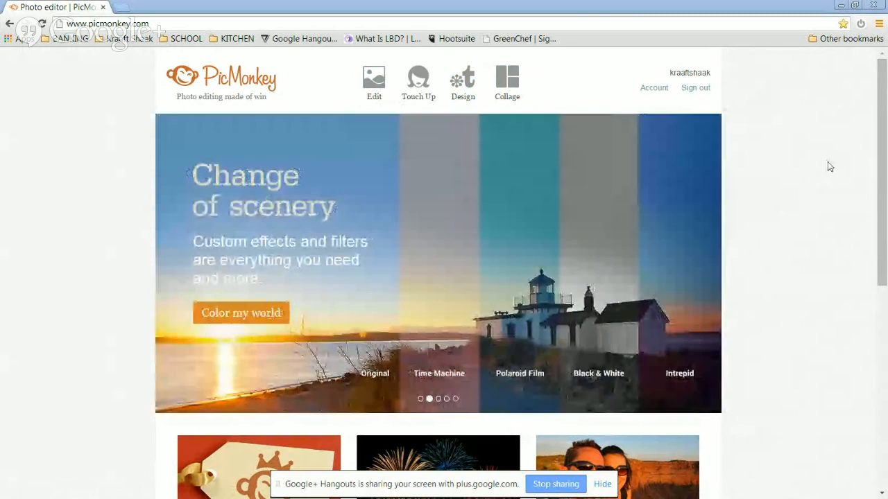
Look through the start options for Edit, Touch Up, Design and Collage
click(374, 83)
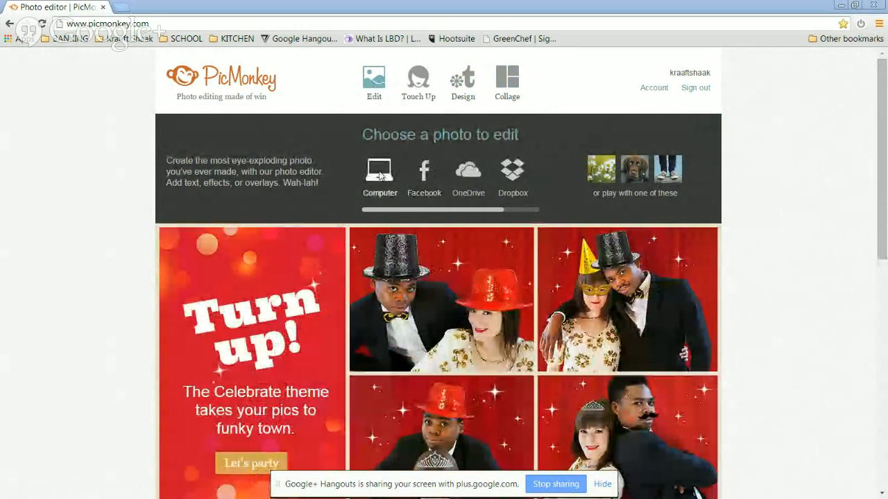
click(417, 91)
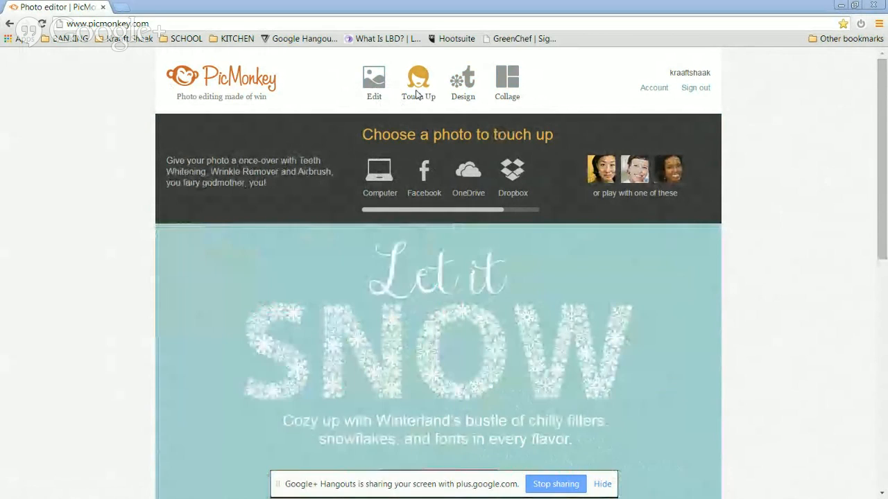
click(455, 85)
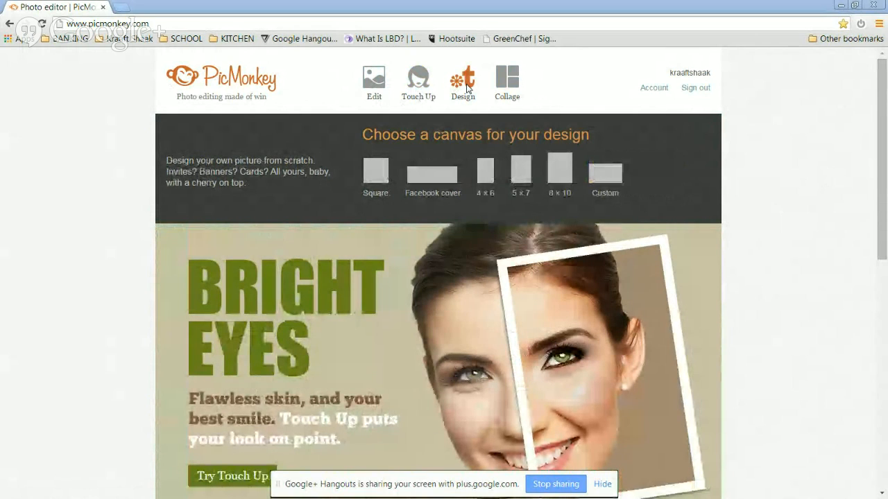
click(512, 83)
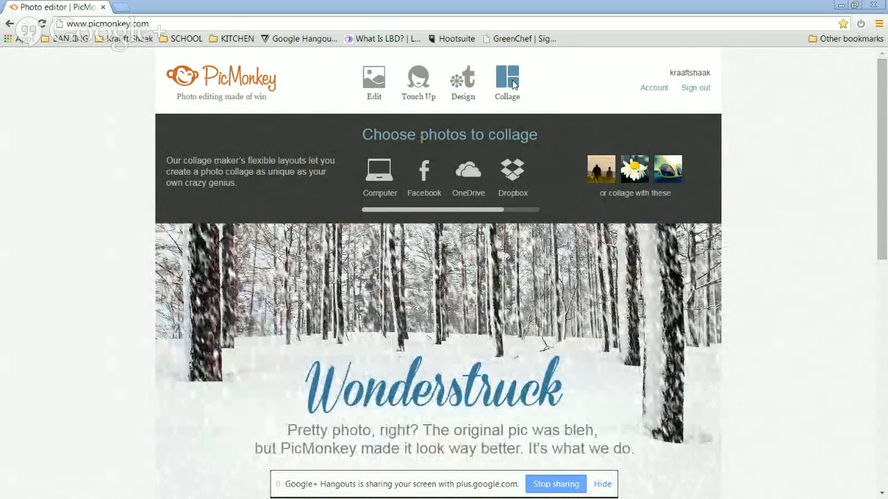
Create a custom blank design canvas of 1280 x 720 pixels and hide the screen-sharing notice
click(463, 80)
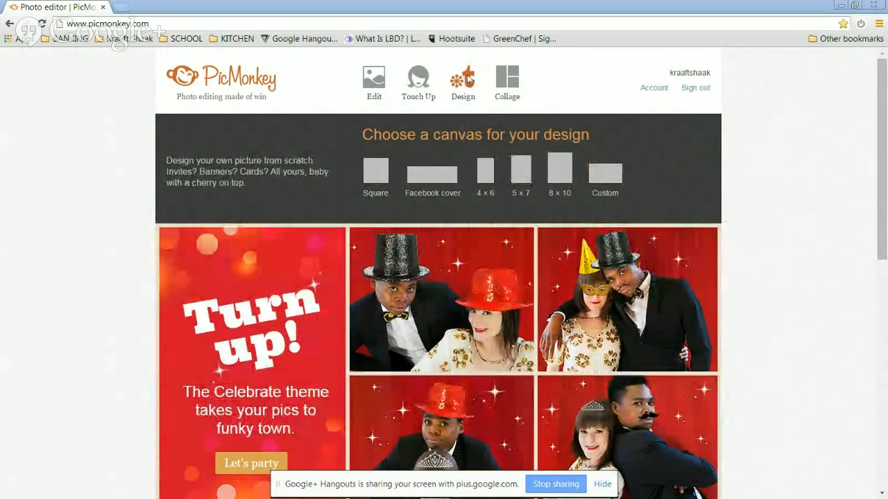
click(595, 175)
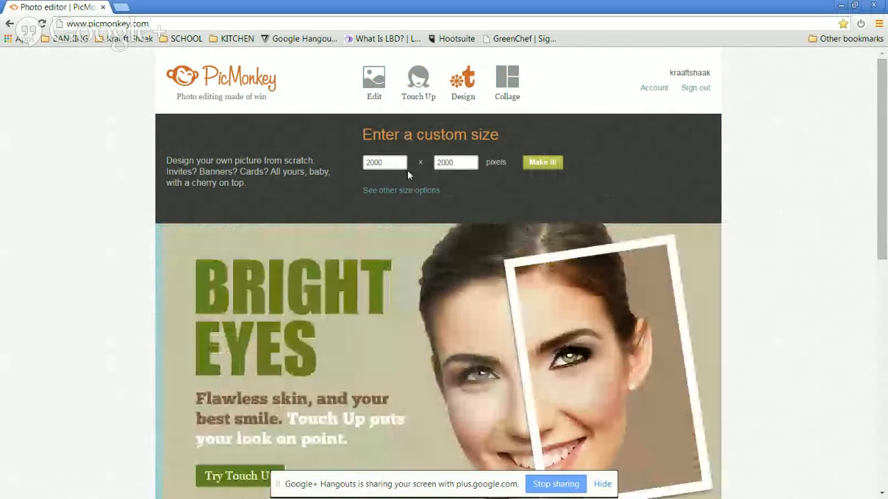
drag(397, 163, 337, 171)
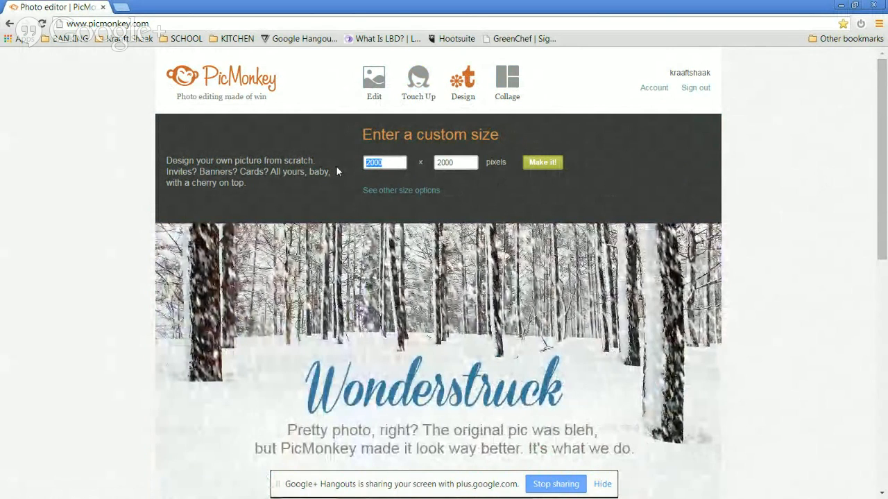
text(1280)
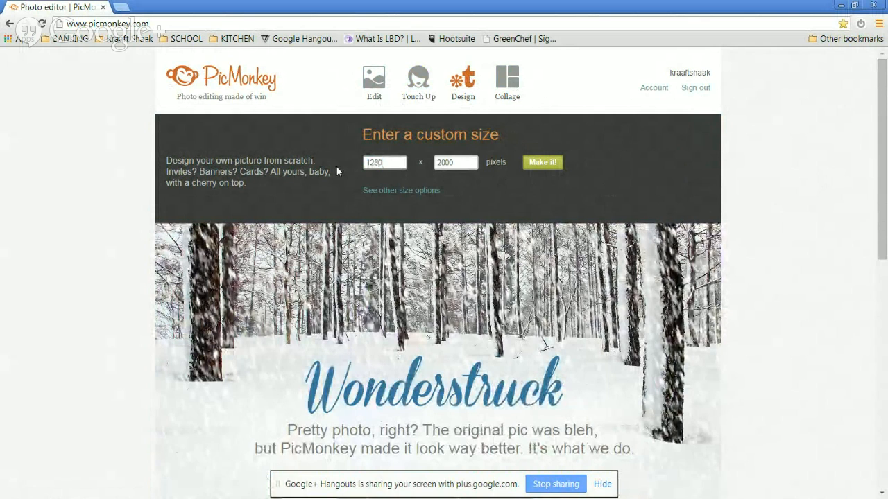
key(Tab)
text(720)
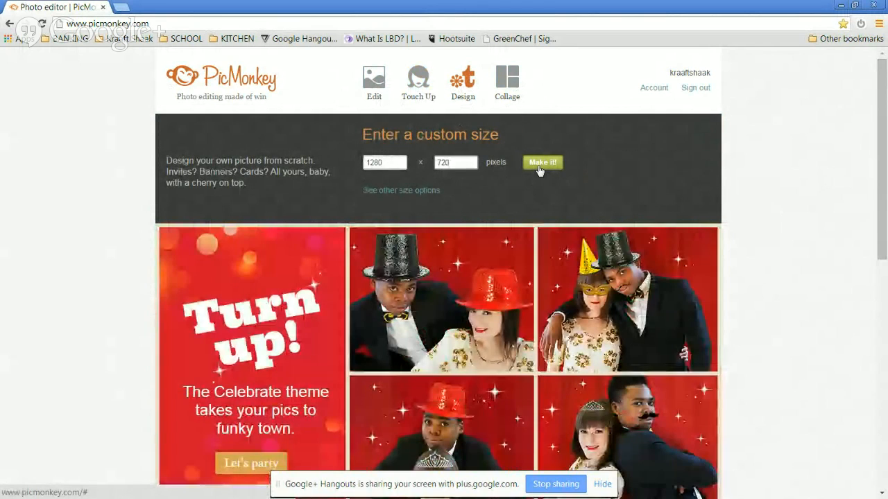
click(541, 164)
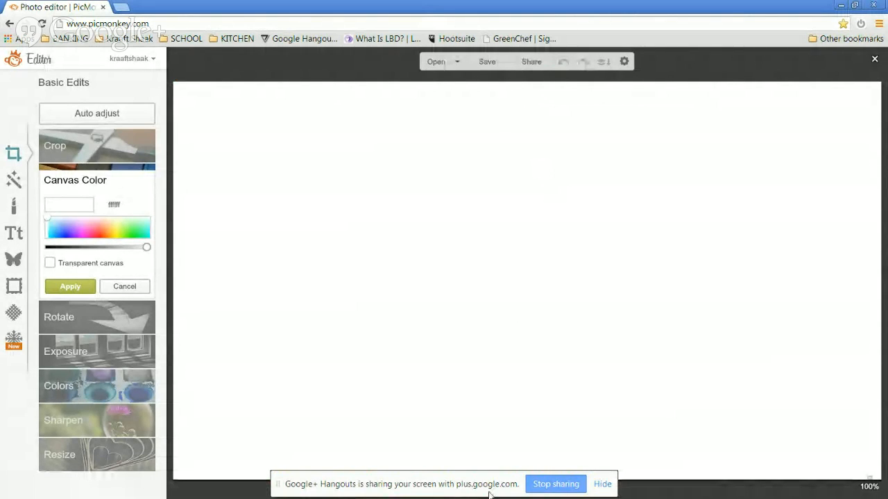
click(601, 484)
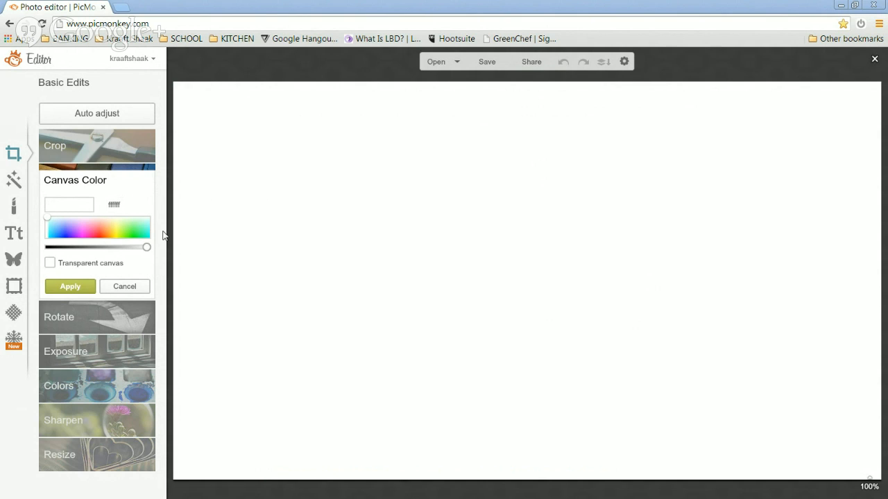
Try a bright pink canvas colour (ff2183) with different brightness, and return the canvas to white (ffffff)
click(102, 231)
click(91, 235)
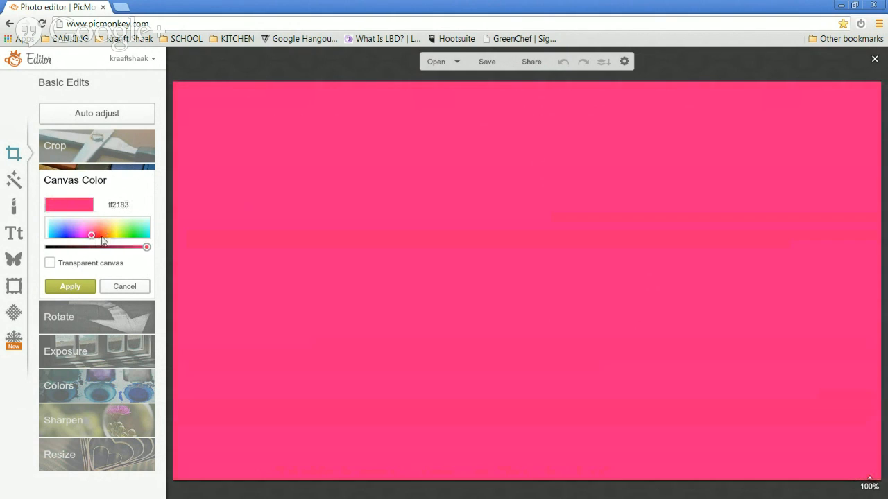
drag(145, 248, 117, 248)
click(147, 248)
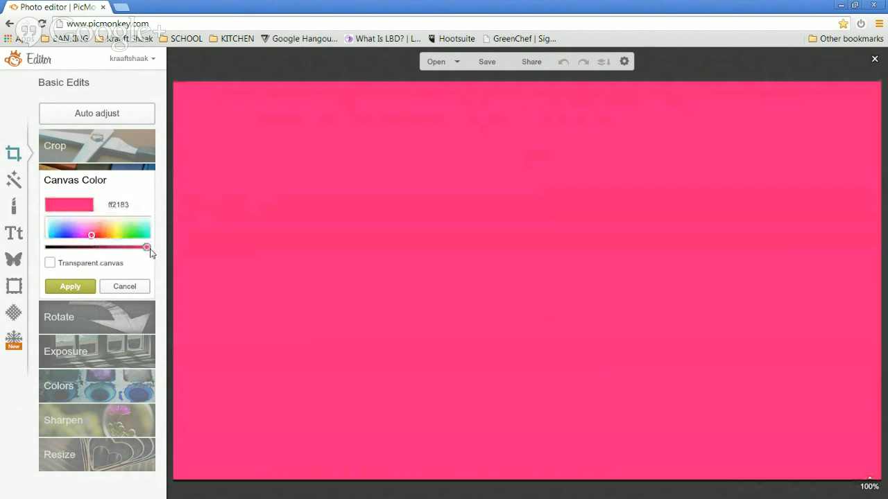
click(49, 222)
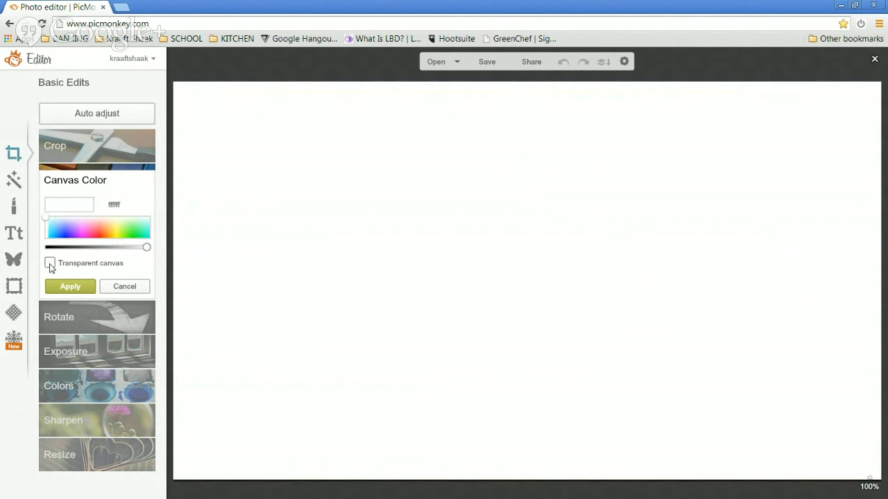
Make the canvas transparent and apply the canvas colour setting
click(49, 264)
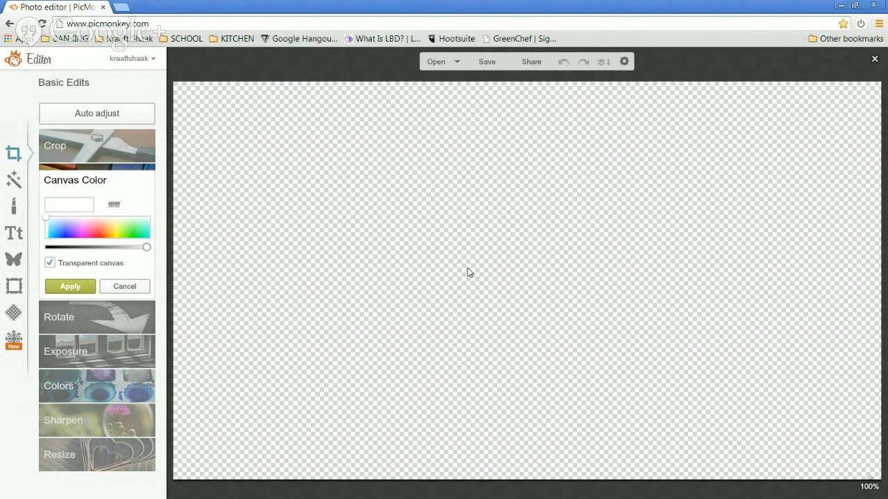
click(69, 287)
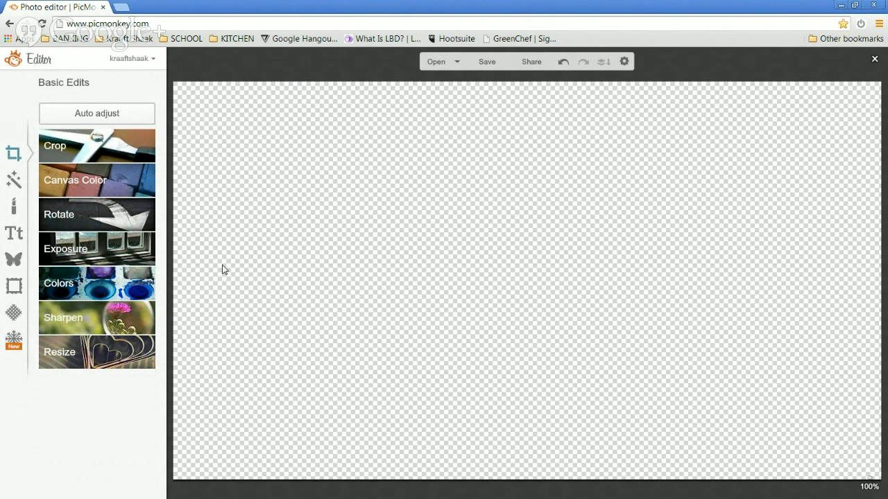
Open the overlays and look through the Doily Hearts collection
click(10, 261)
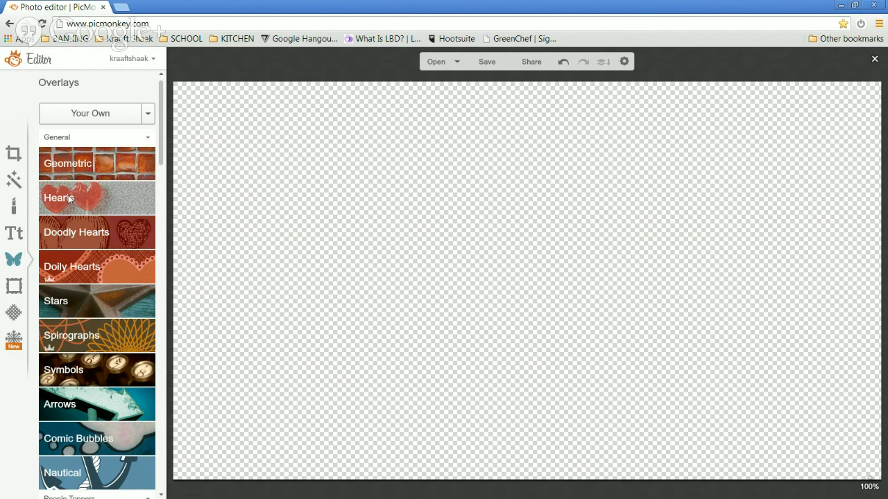
click(66, 277)
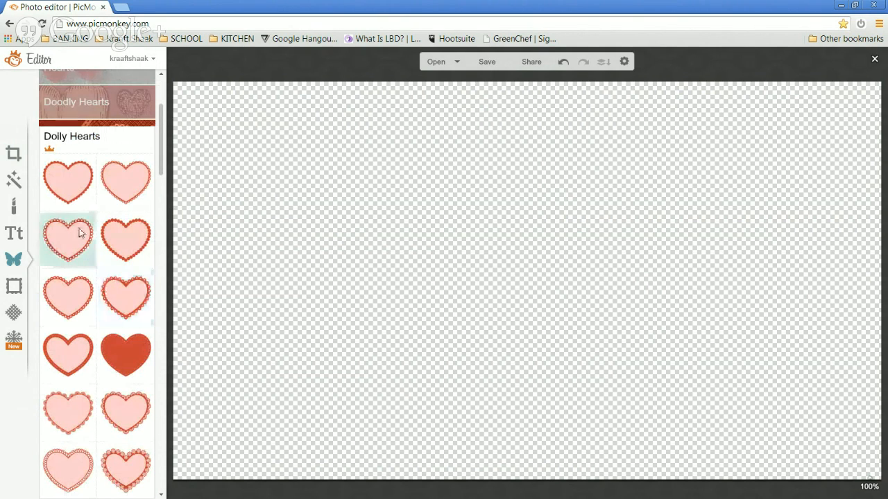
click(56, 141)
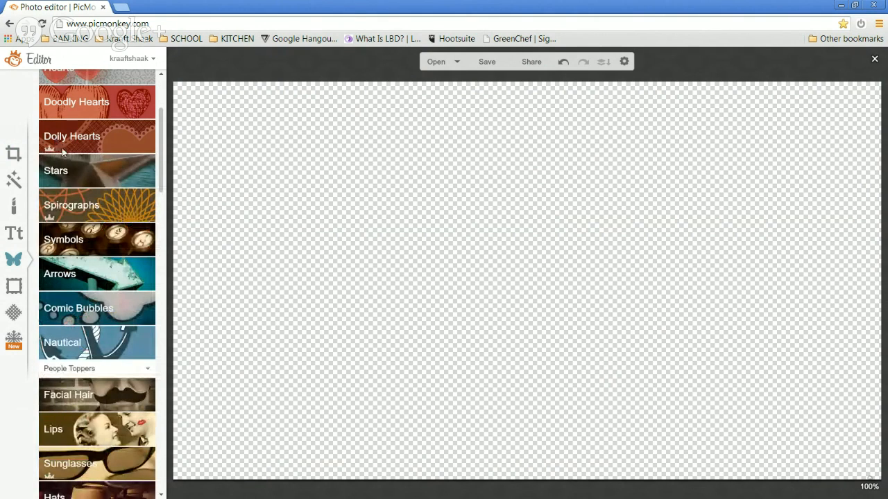
scroll(69, 166, up, 1)
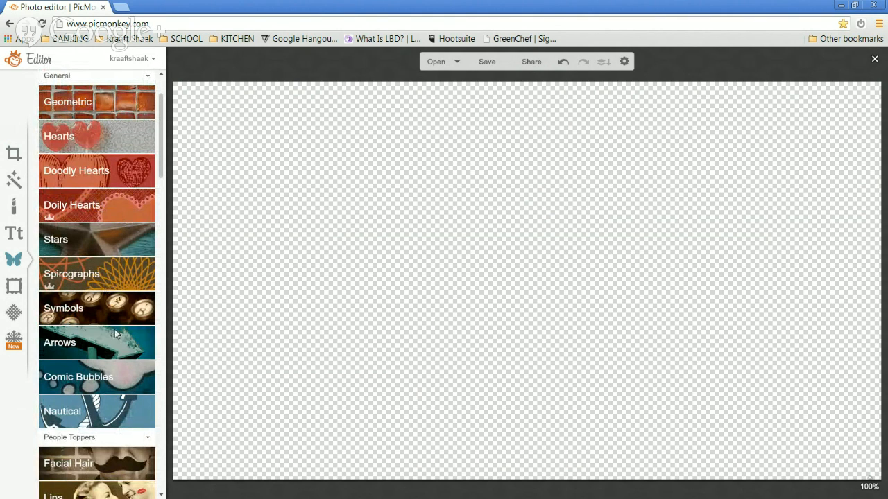
Add the basic five-pointed star overlay to the lower-left area of the canvas and enlarge it slightly
click(87, 238)
drag(54, 284, 244, 394)
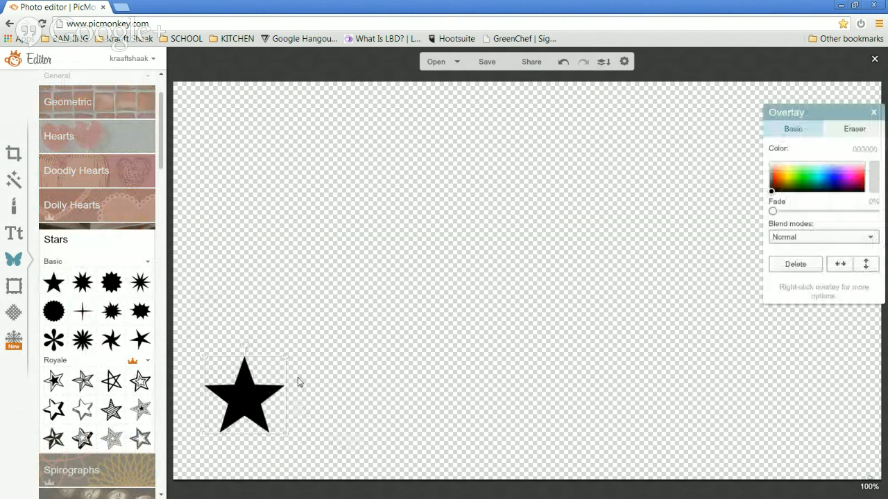
drag(285, 353, 308, 336)
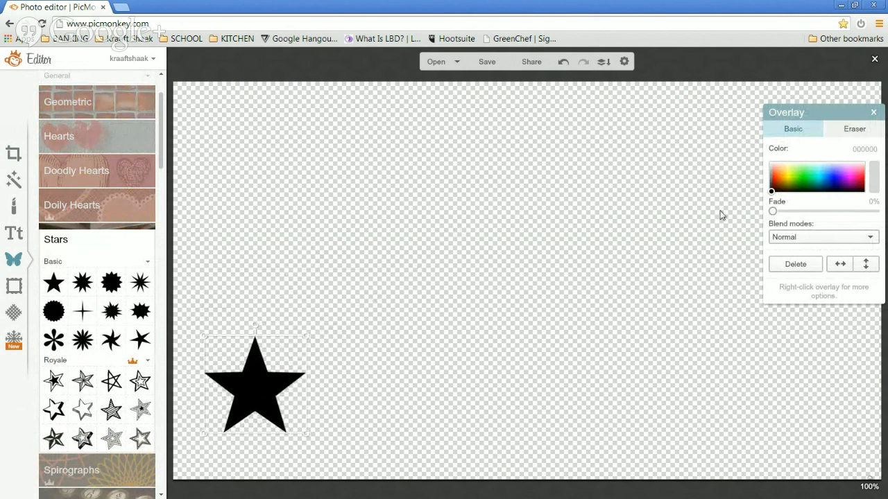
Try different colours on the star overlay and set it to purple (7609ff)
click(803, 179)
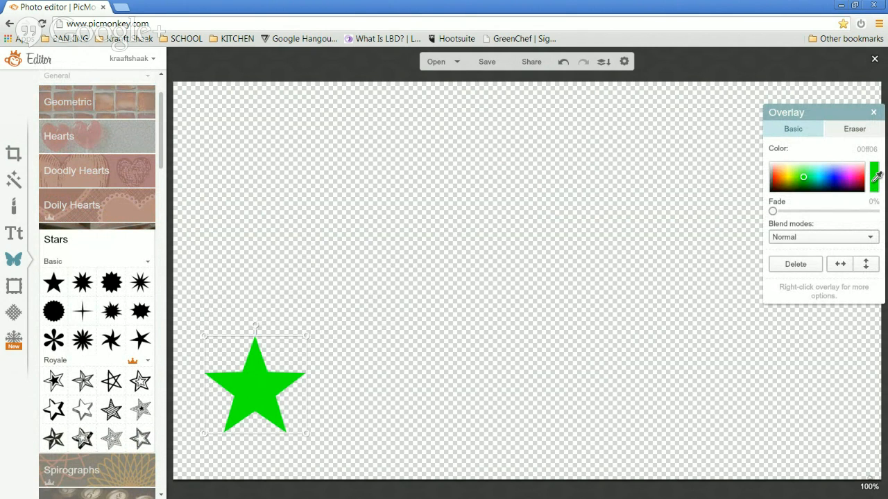
click(872, 181)
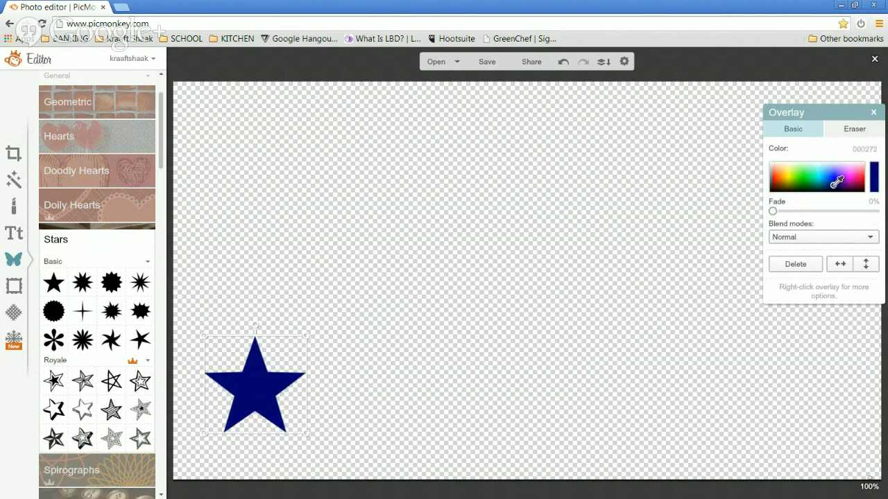
click(840, 178)
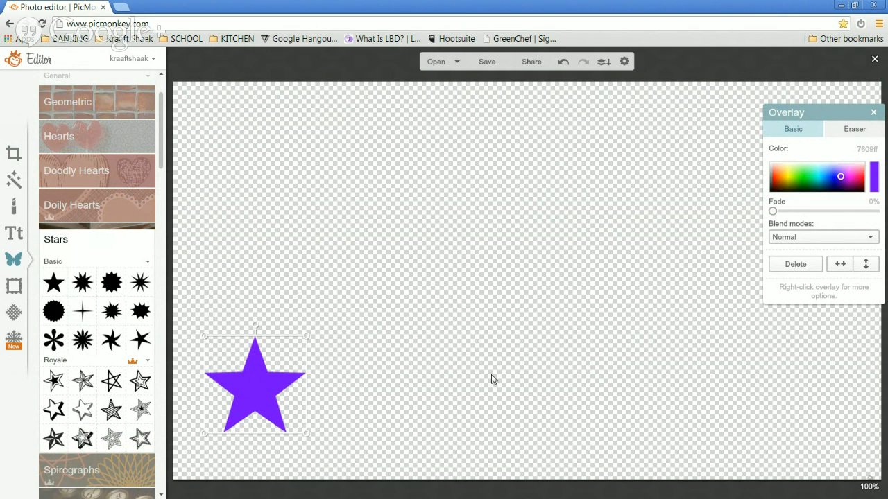
Enlarge the purple star further and position it in the lower-left corner of the canvas
drag(305, 434, 346, 474)
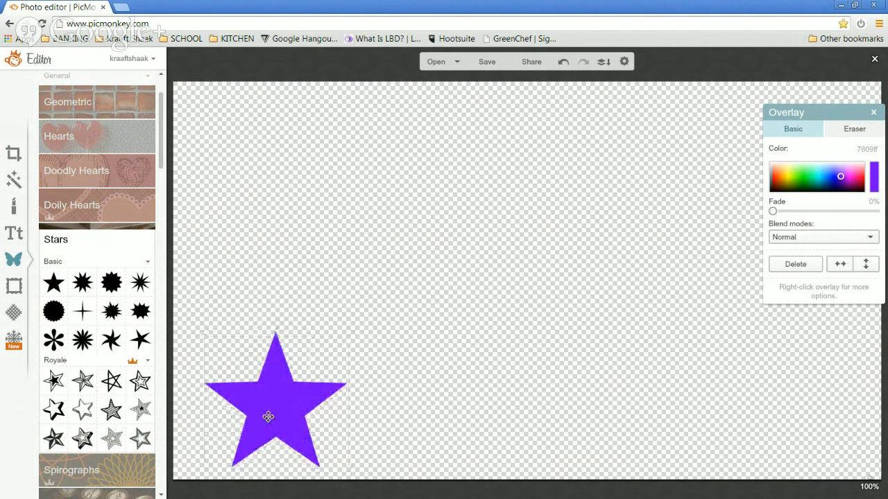
drag(267, 417, 240, 368)
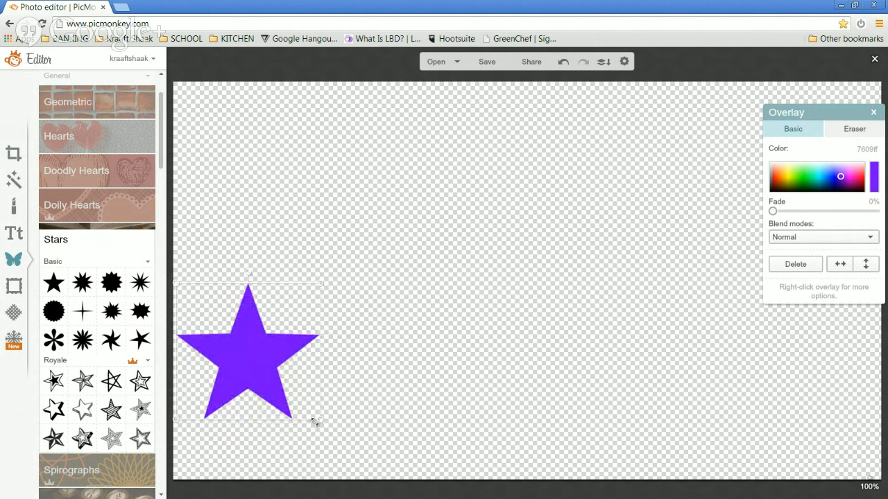
drag(315, 422, 375, 465)
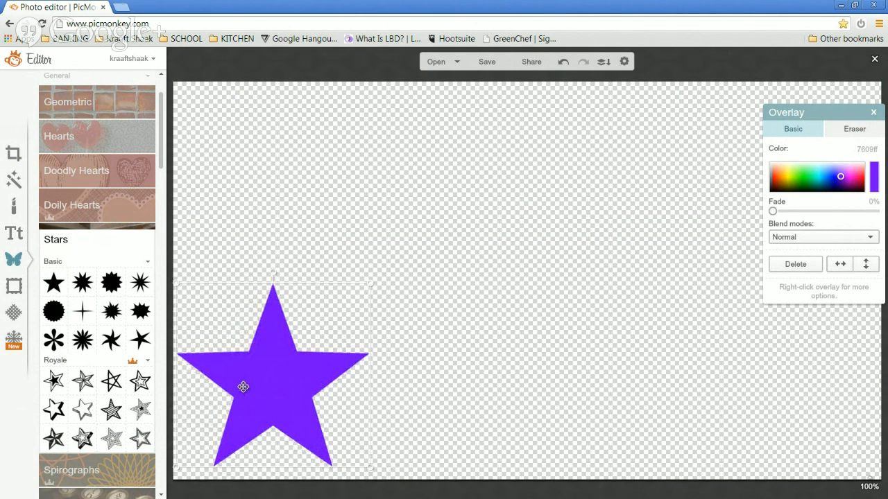
drag(242, 386, 255, 386)
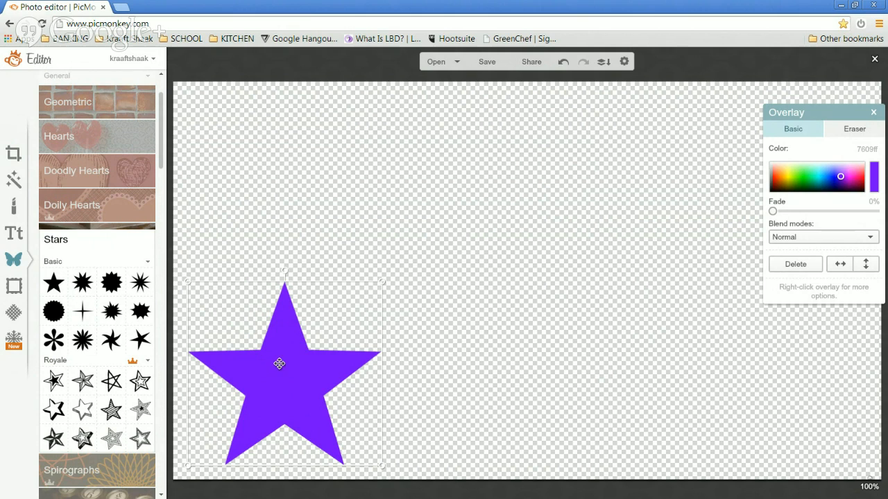
drag(280, 362, 275, 362)
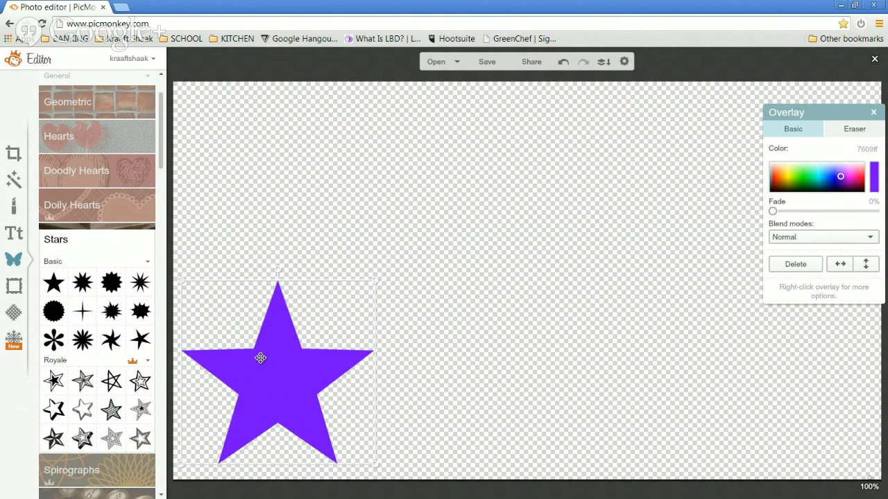
Try the star in the canvas's lower-right corner, return it smaller to the lower left, and delete it
drag(270, 368, 807, 377)
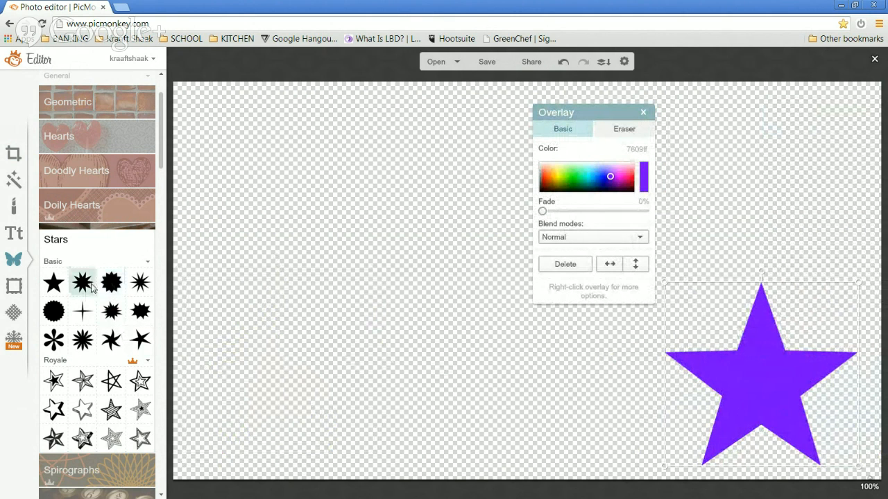
drag(724, 372, 248, 363)
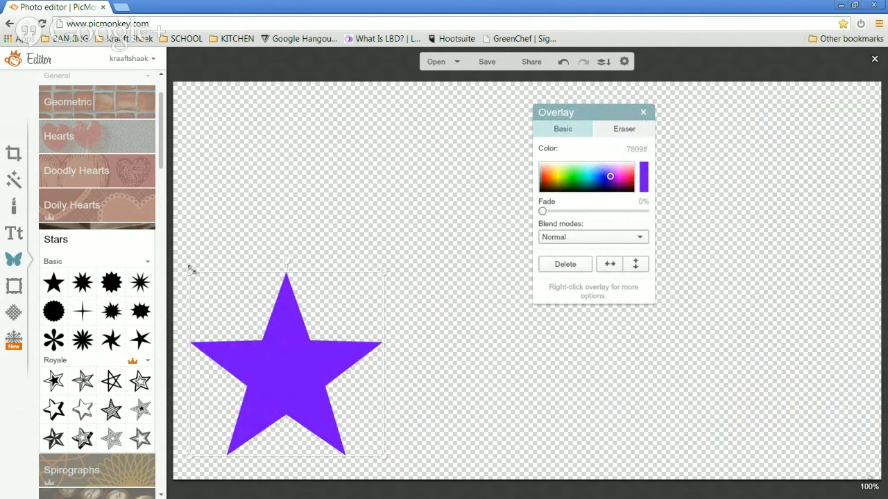
drag(191, 269, 234, 314)
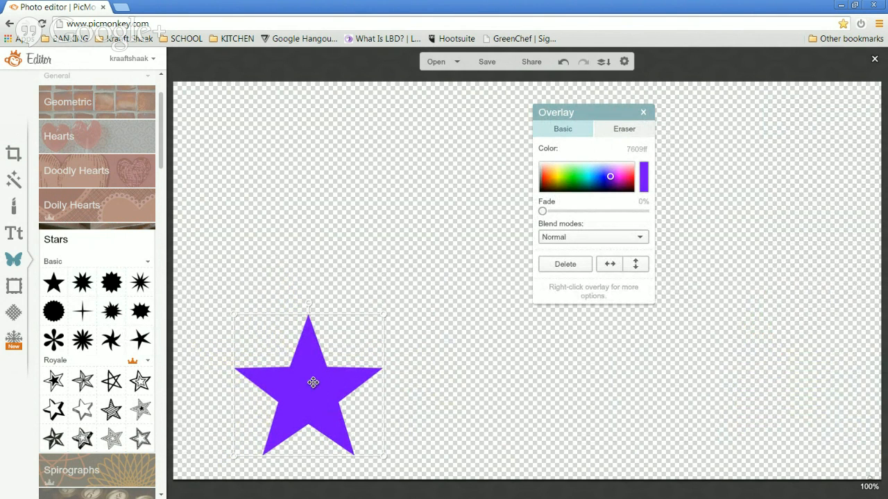
click(563, 264)
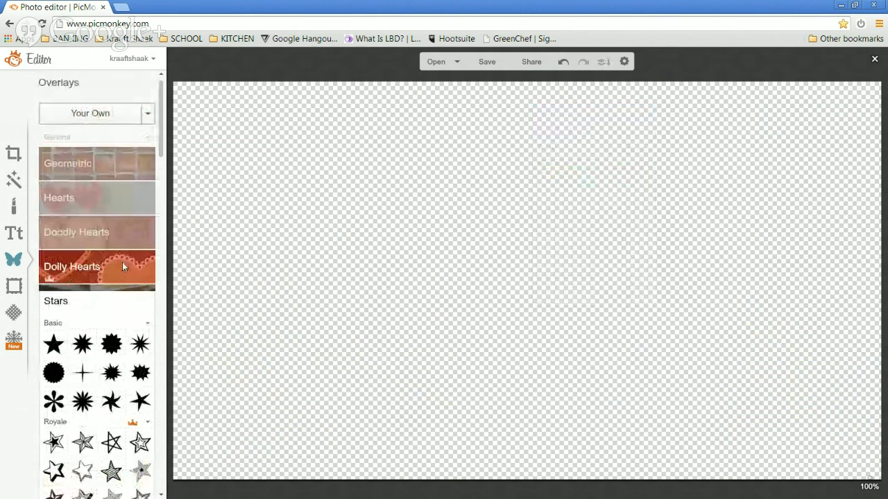
Add the KS Logo Square image from the Desktop as an overlay and place it, enlarged, in the canvas's lower-left corner
click(149, 116)
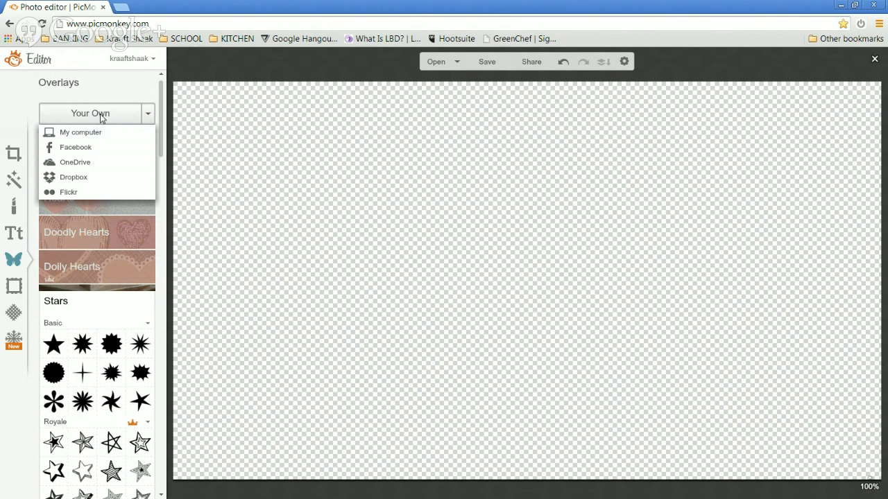
click(82, 134)
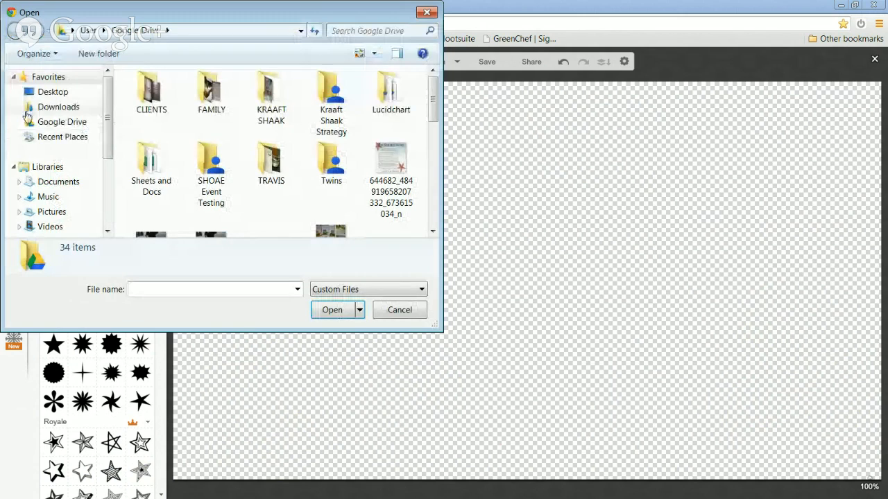
click(53, 92)
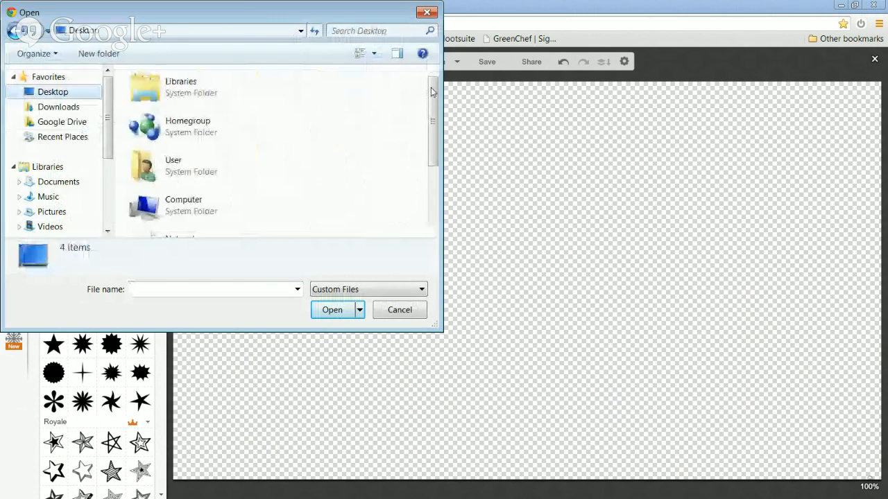
drag(433, 97, 434, 208)
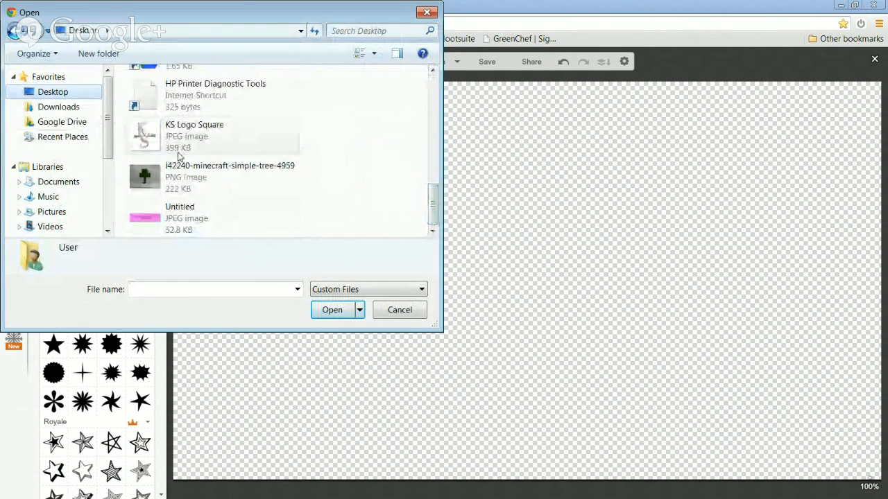
double_click(179, 154)
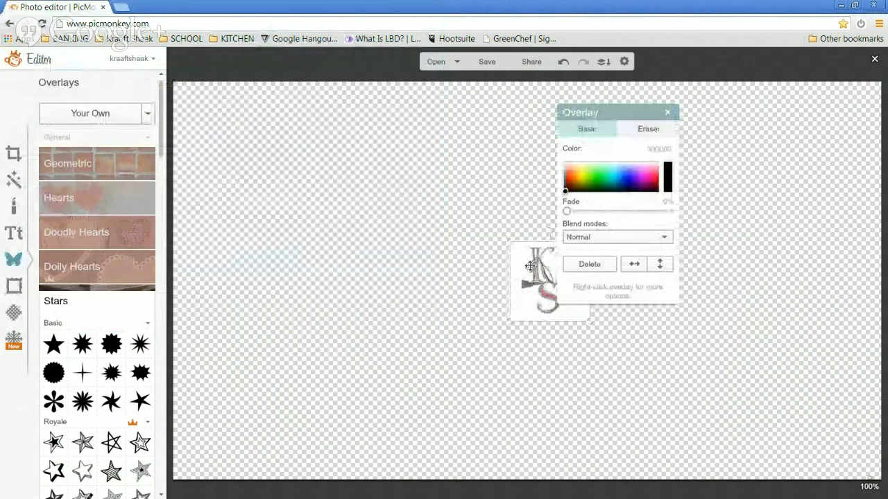
drag(527, 265, 212, 411)
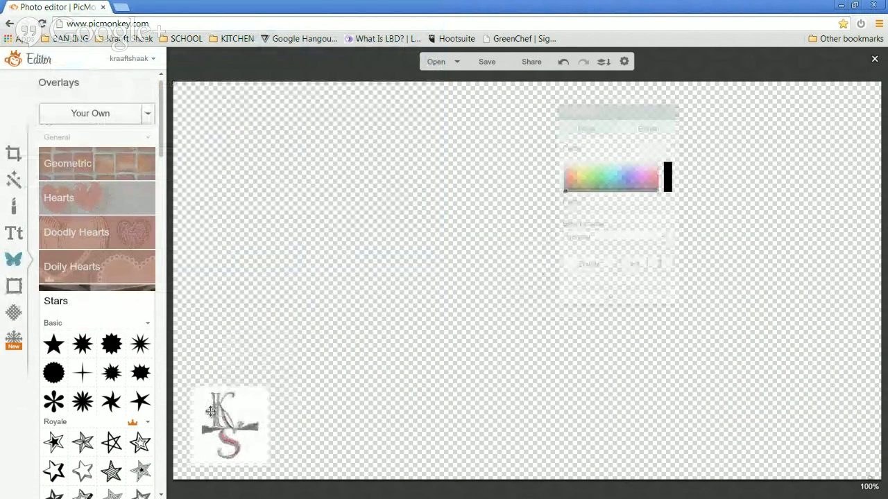
drag(270, 387, 301, 351)
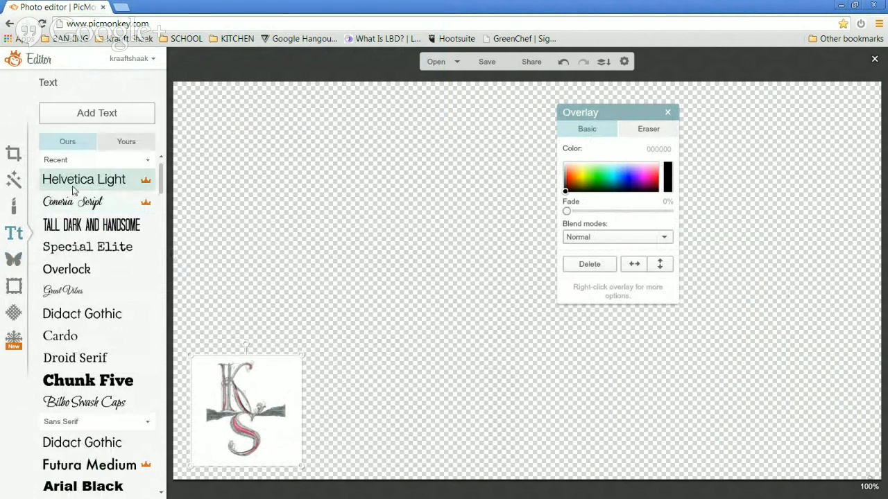
Add a Helvetica Light text with the presenter's first name, enlarge it to size 66 and place it just right of the logo
click(93, 116)
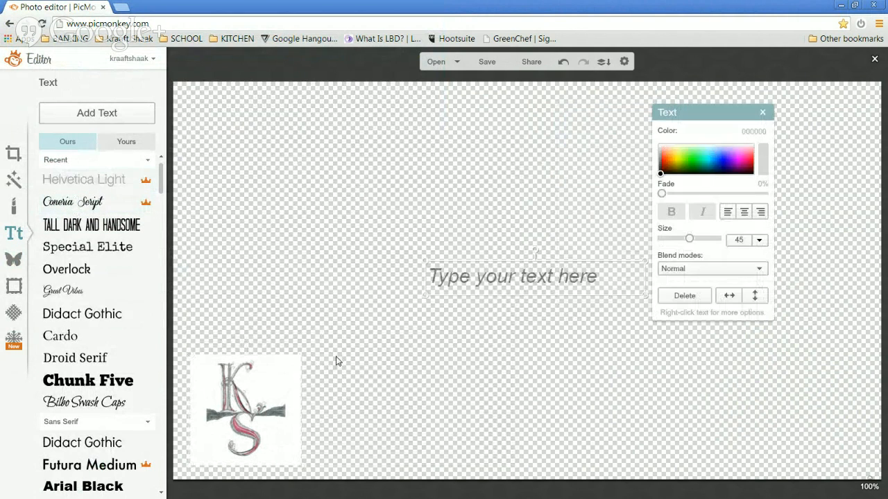
text(Heather)
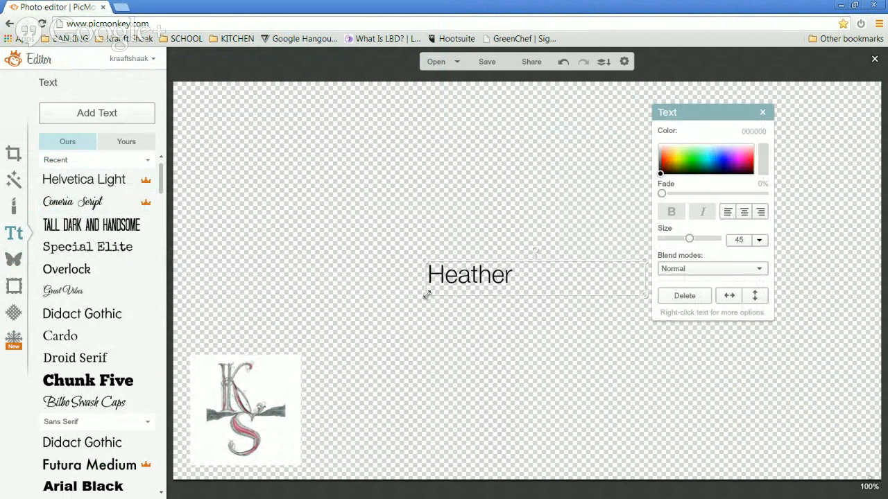
drag(425, 294, 347, 454)
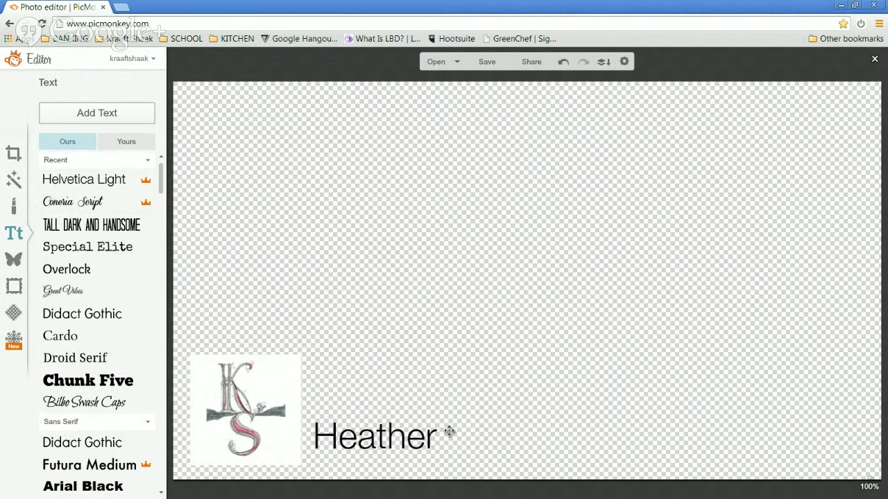
drag(411, 427, 407, 412)
click(415, 371)
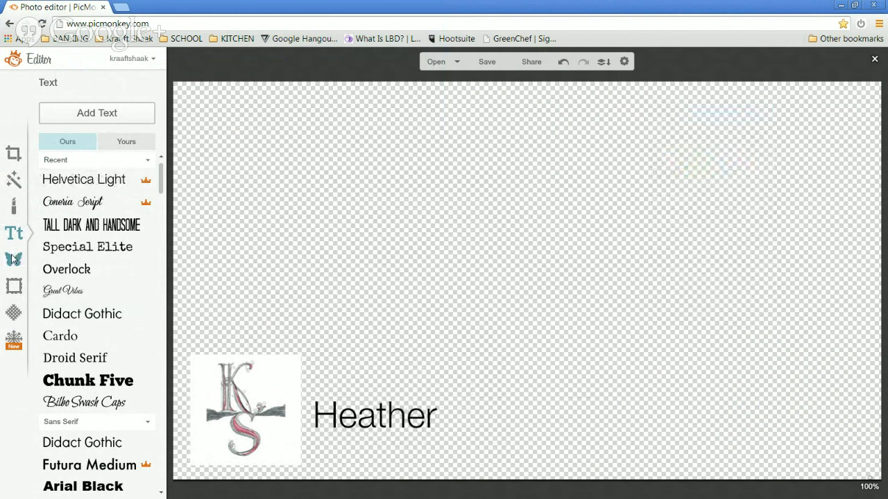
Add the solid block arrow from the basic Arrows overlays and size it over the name, butting against the logo's right edge
click(12, 259)
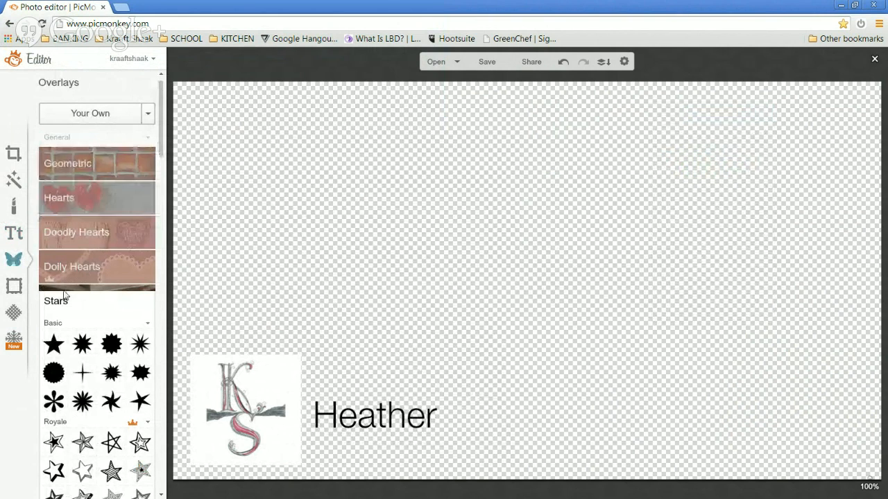
click(64, 296)
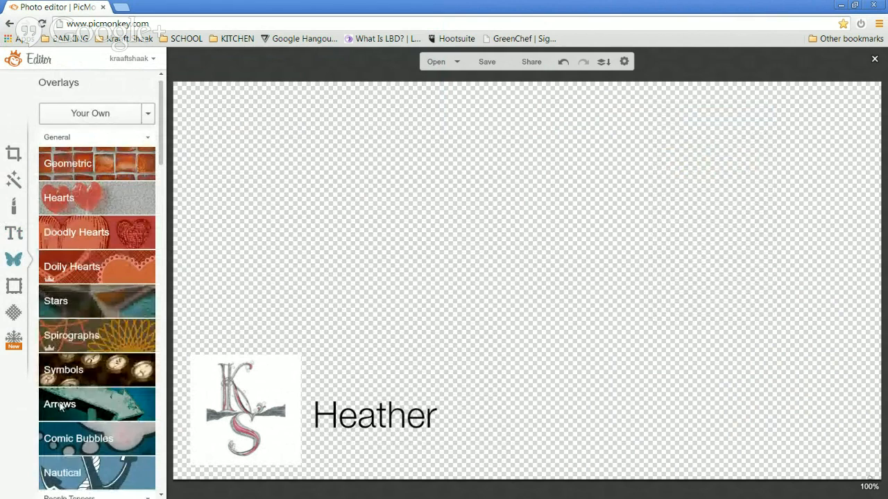
click(61, 407)
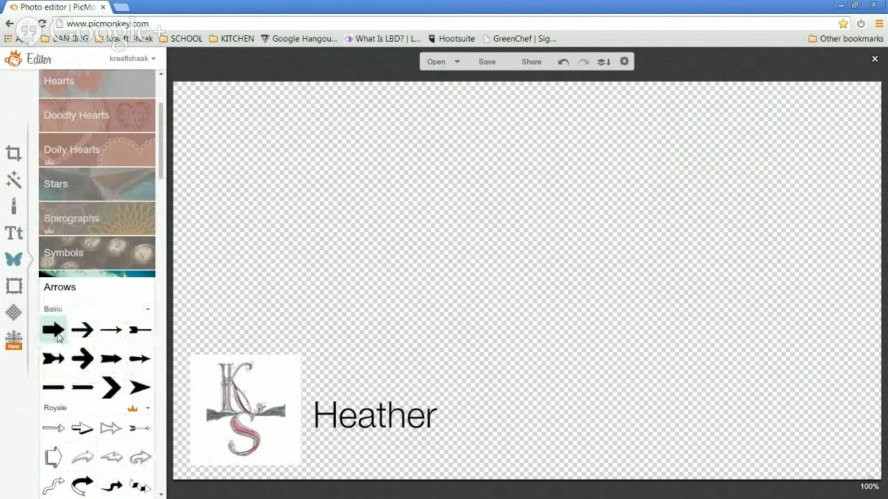
drag(59, 335, 533, 409)
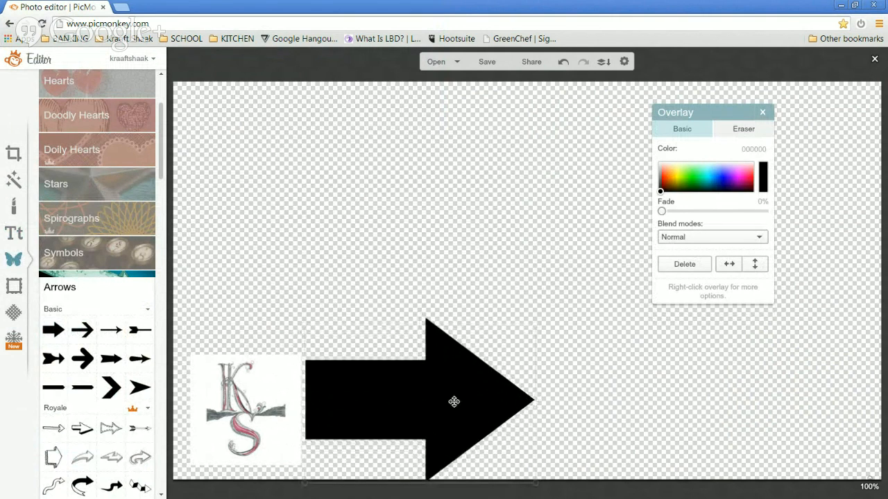
drag(454, 401, 449, 398)
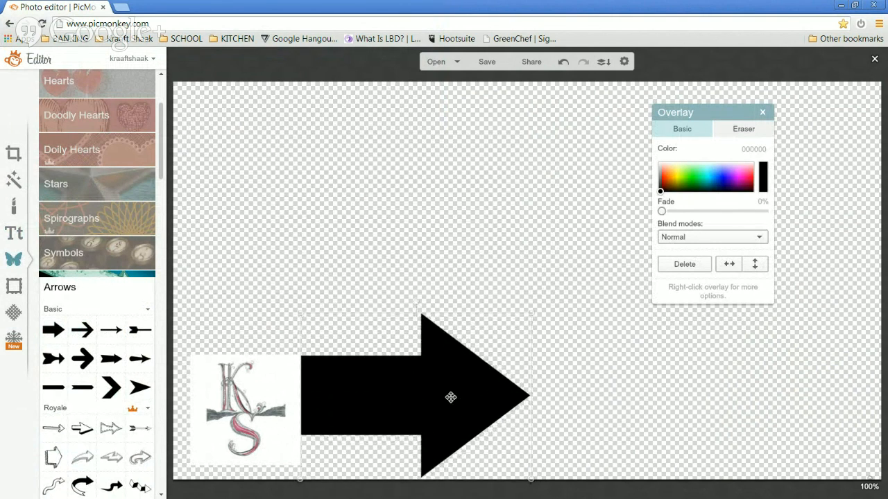
drag(529, 316, 496, 338)
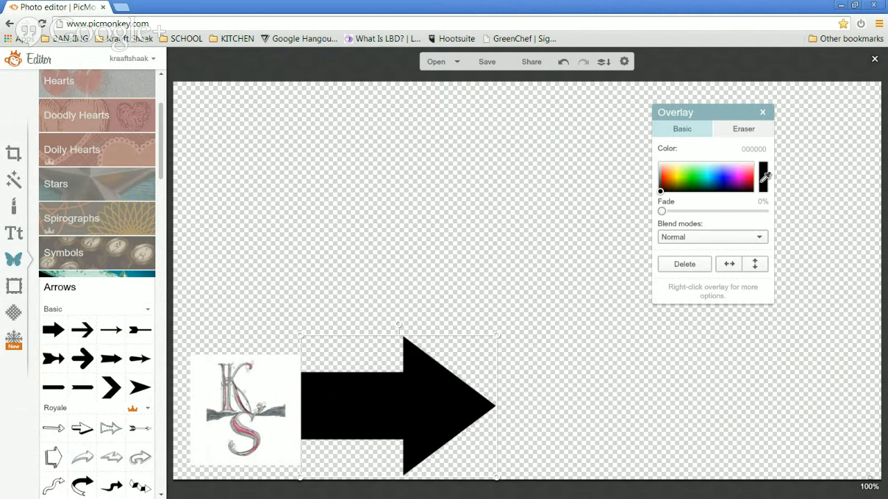
Recolour the arrow with a pink sampled from the logo's letter S (d17ba1)
click(764, 178)
click(243, 424)
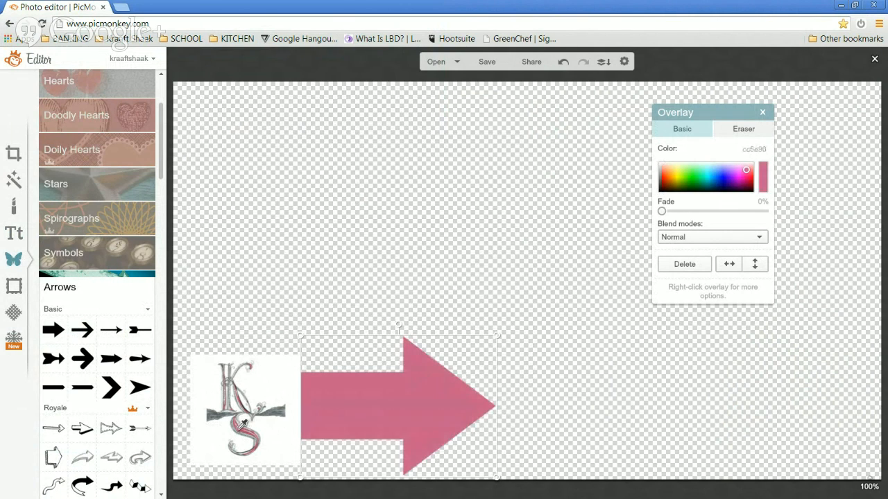
click(238, 428)
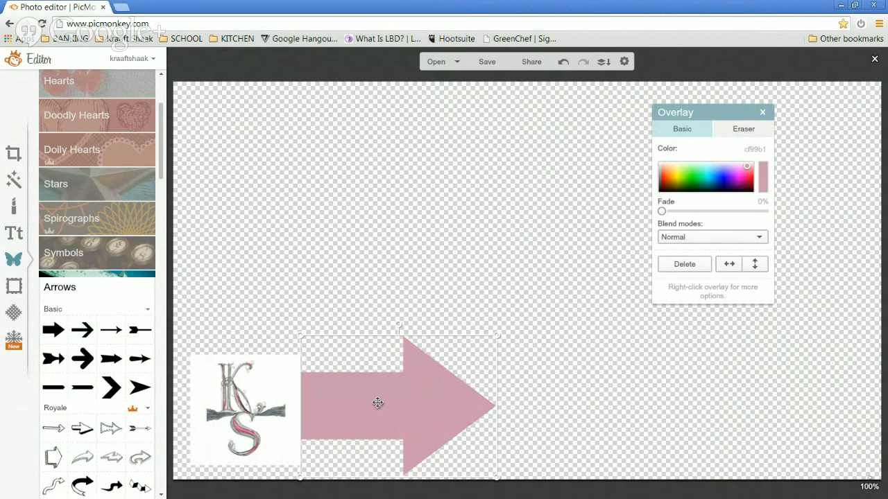
click(766, 176)
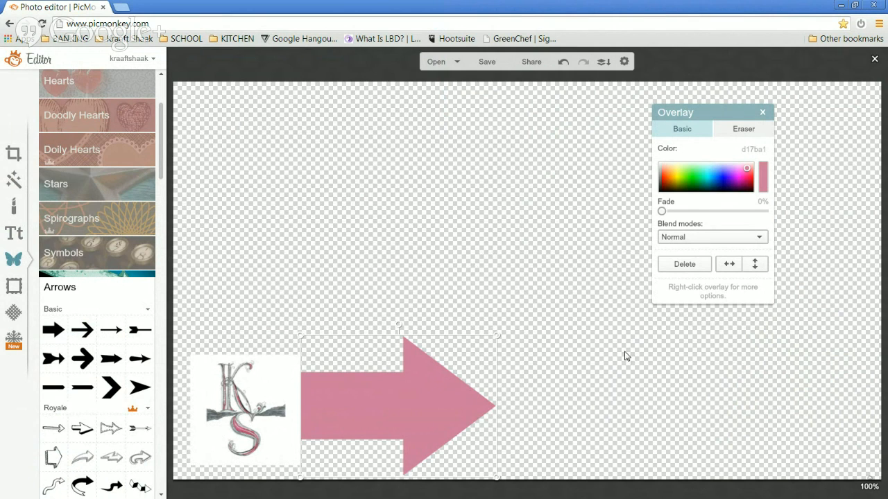
click(595, 395)
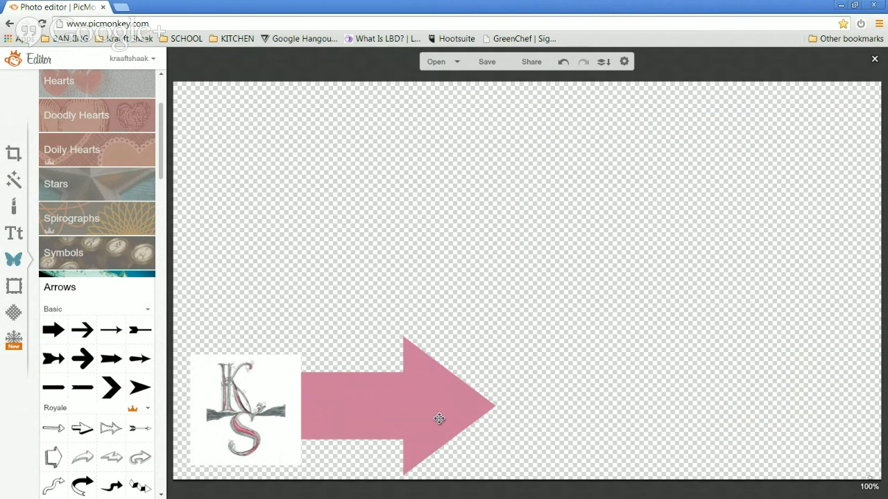
Send the pink arrow backward so that it sits behind the name text
click(439, 419)
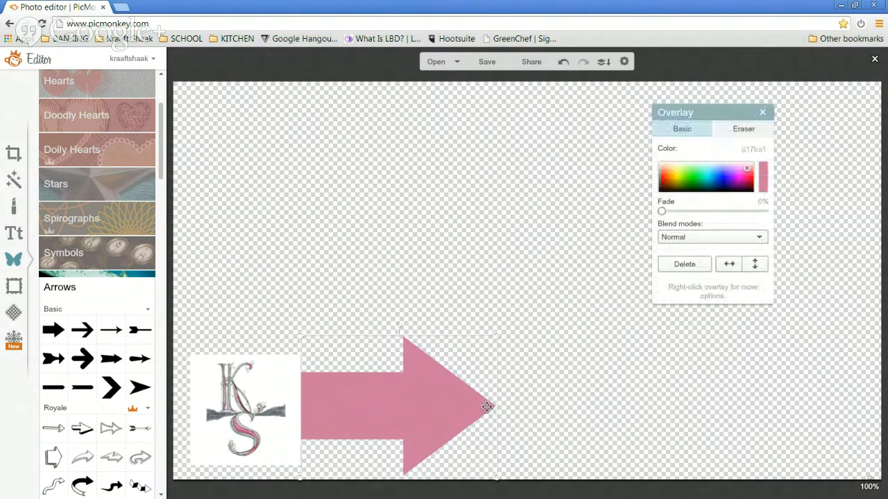
click(597, 398)
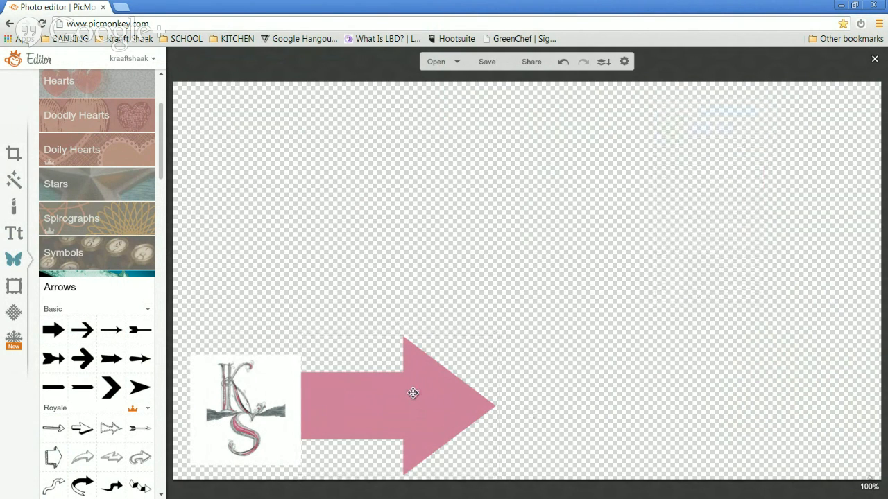
right_click(413, 393)
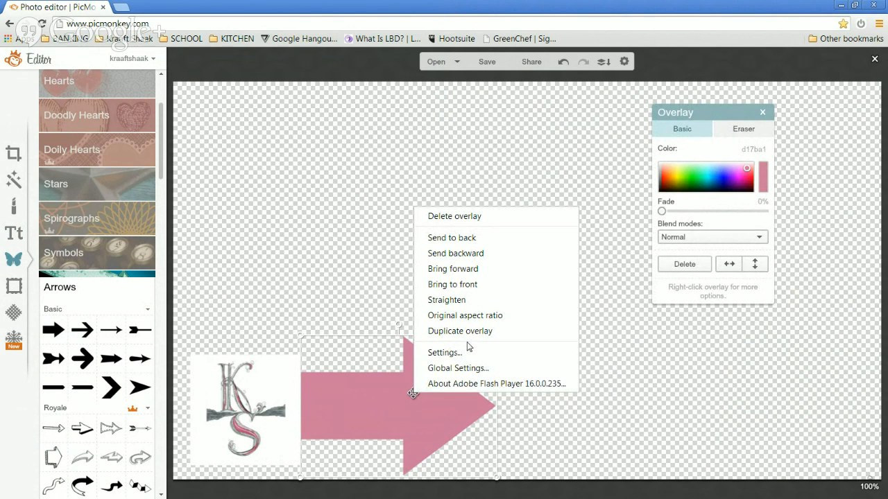
click(482, 252)
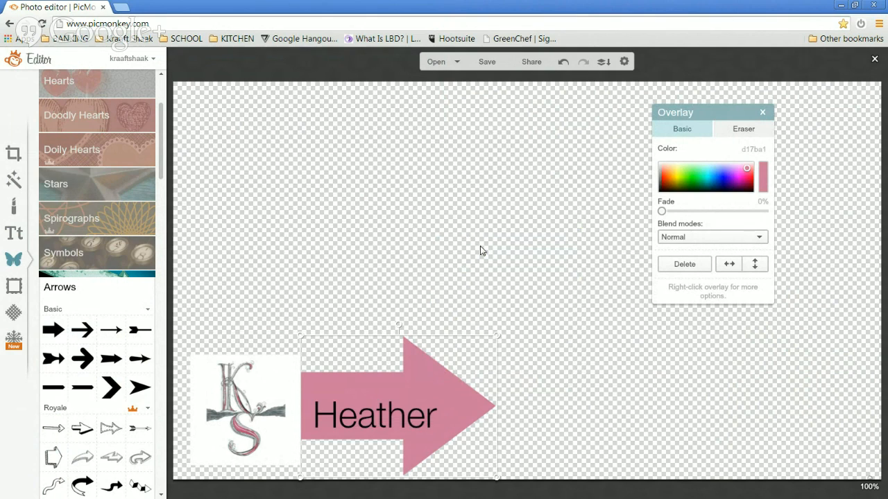
click(582, 383)
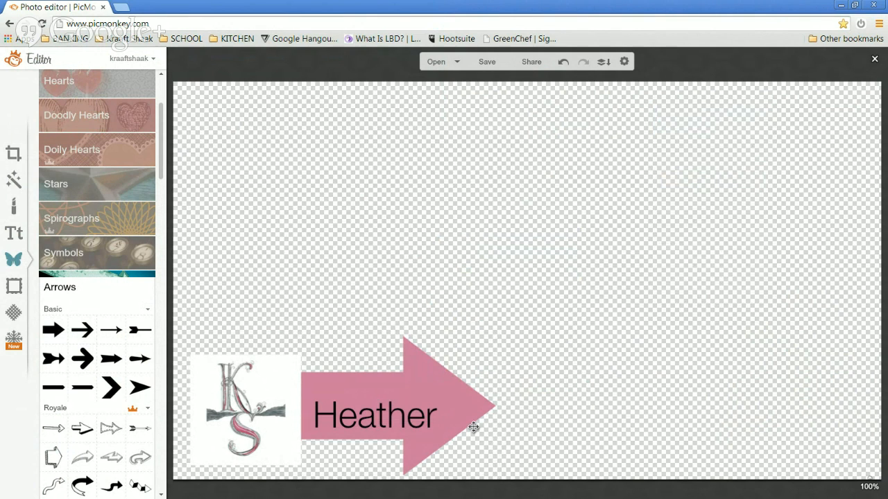
Move the name text slightly up and left to centre it vertically on the pink arrow
click(361, 420)
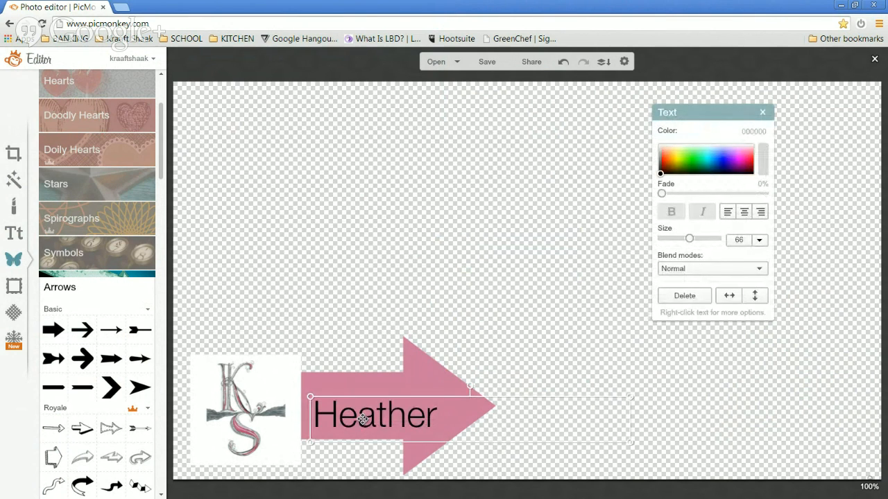
drag(361, 419, 354, 410)
click(545, 148)
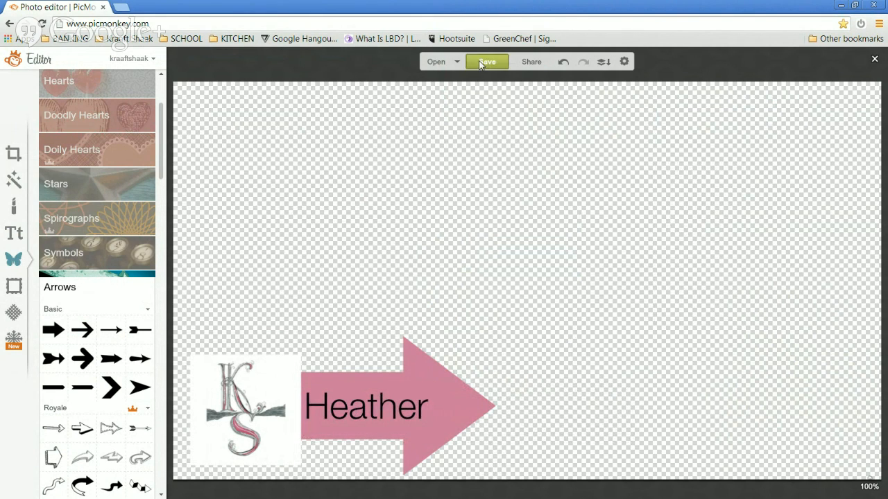
Save the graphic to the Desktop as a PNG, using the presenter's first name as the file name
click(485, 64)
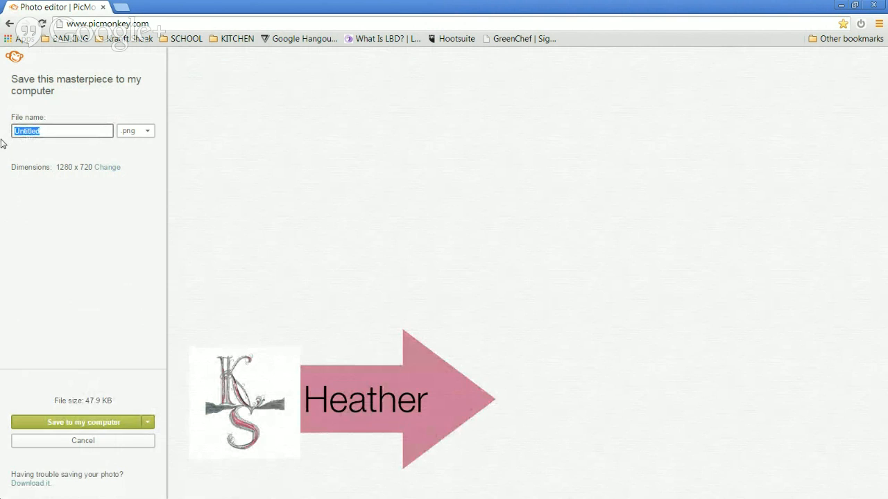
text(heather)
click(128, 425)
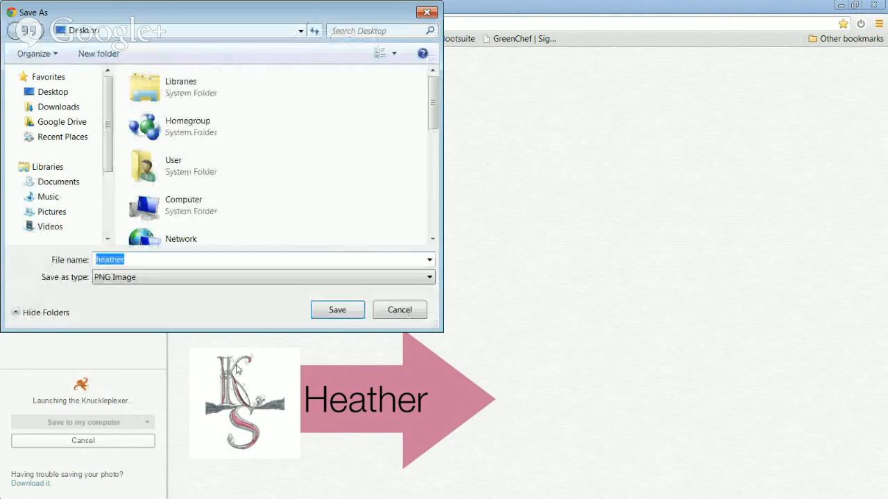
click(337, 310)
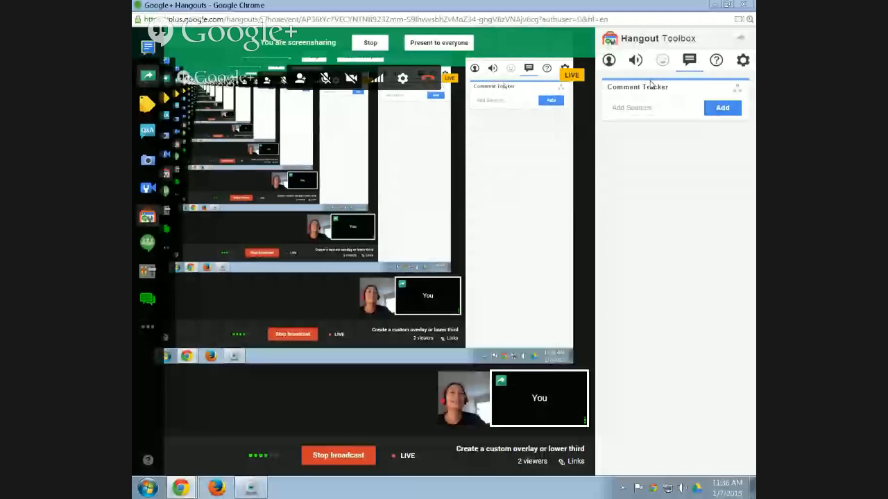
In Google+ Hangouts, load the saved PNG from the Desktop as Hangout Toolbox's custom overlay and stop the screen share
click(613, 65)
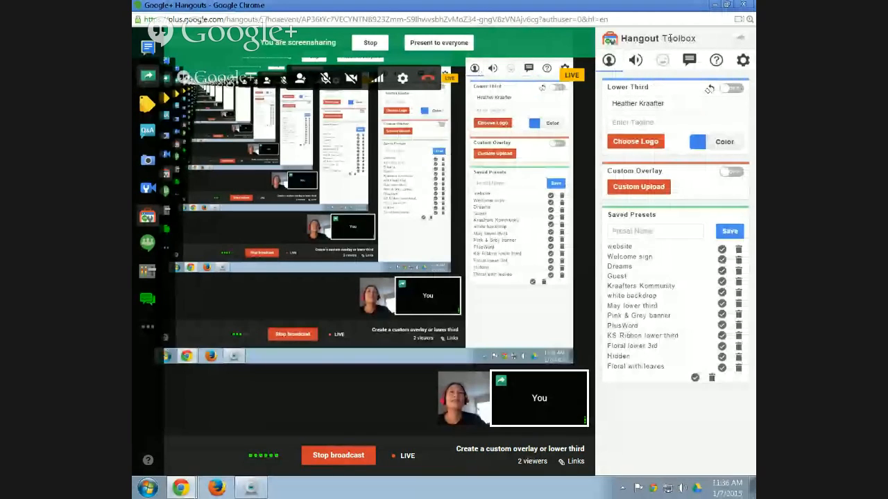
click(636, 187)
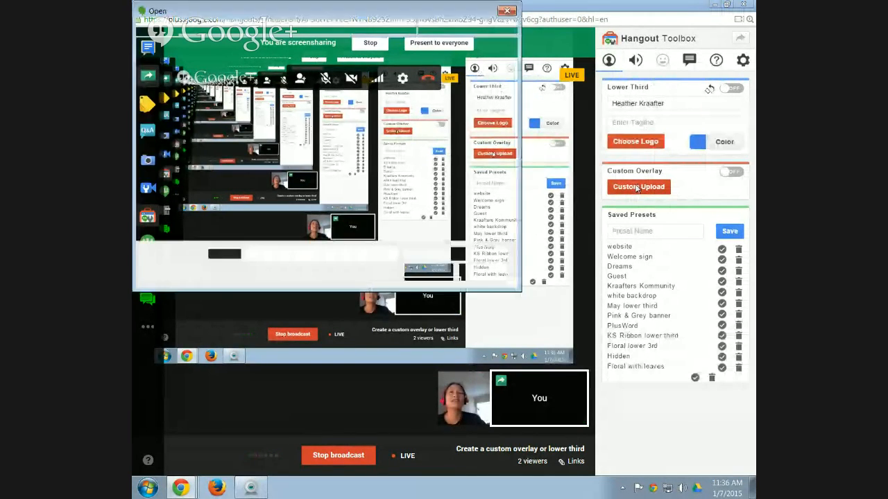
drag(514, 76, 512, 174)
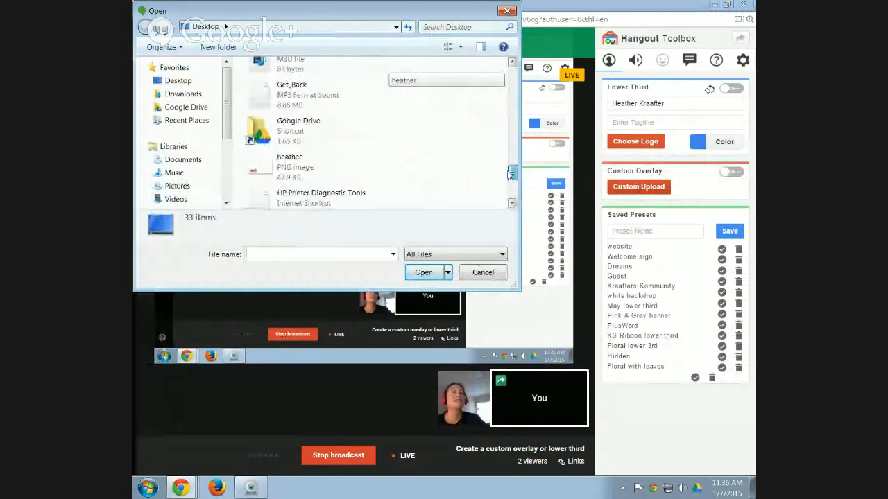
double_click(256, 172)
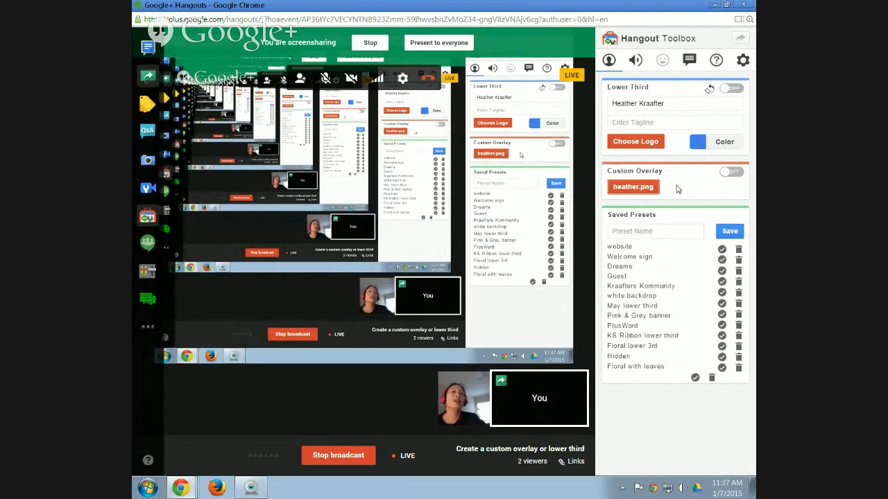
click(154, 80)
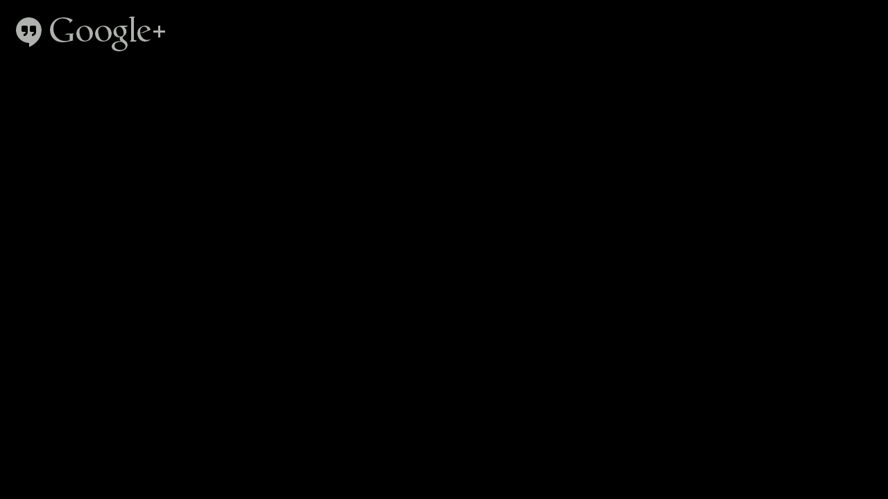